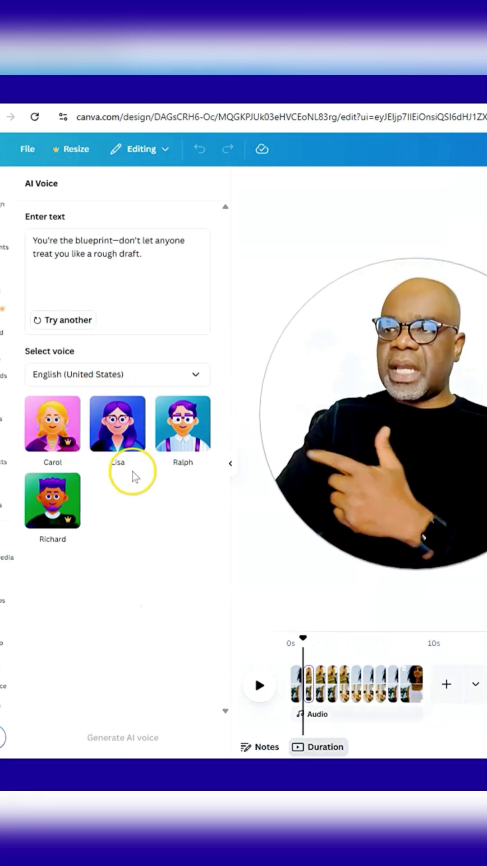
- Preview Lisa's voice and place the cursor at the end of the blueprint script to add collection lines
left_click(118, 424)
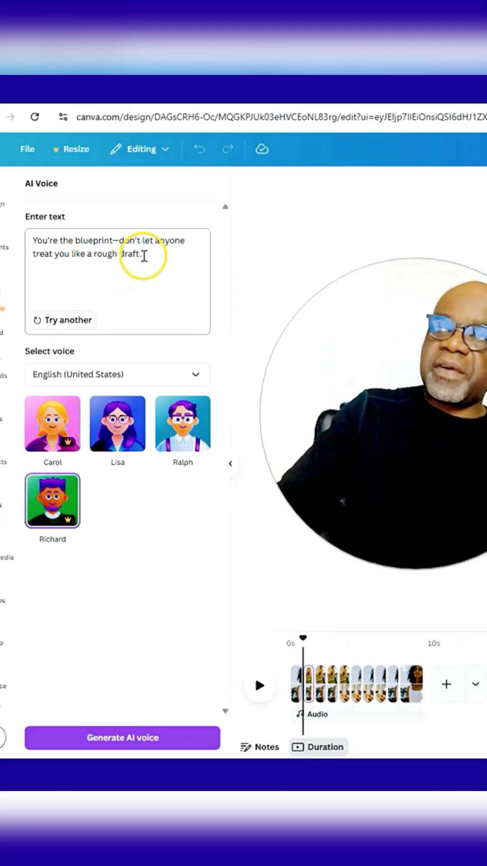
left_click_drag(143, 254, 49, 240)
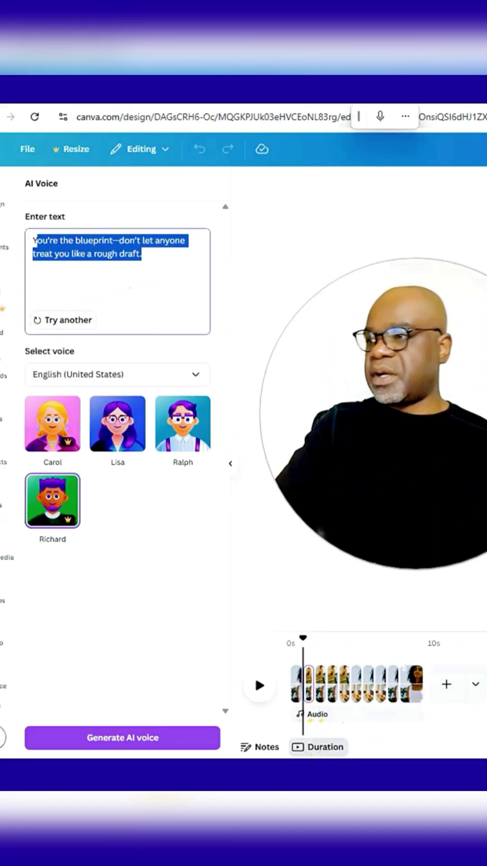
left_click(148, 257)
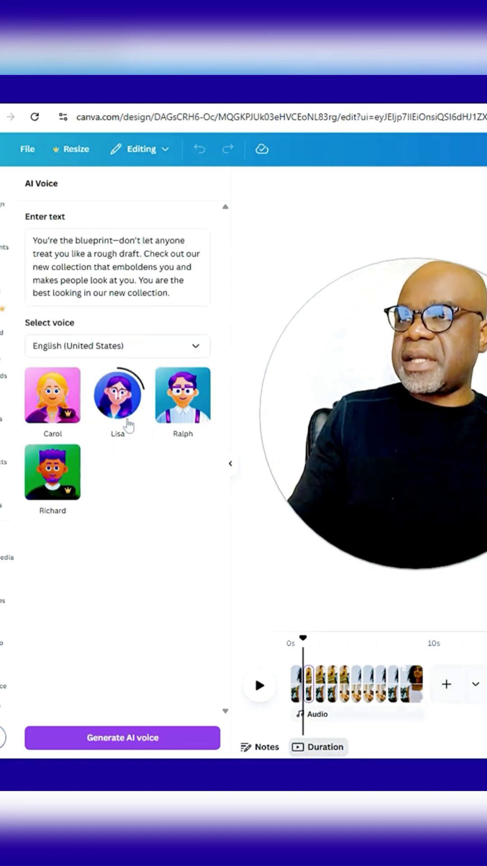
- Generate the 9.9 s Lisa voiceover clip onto the timeline
left_click(111, 742)
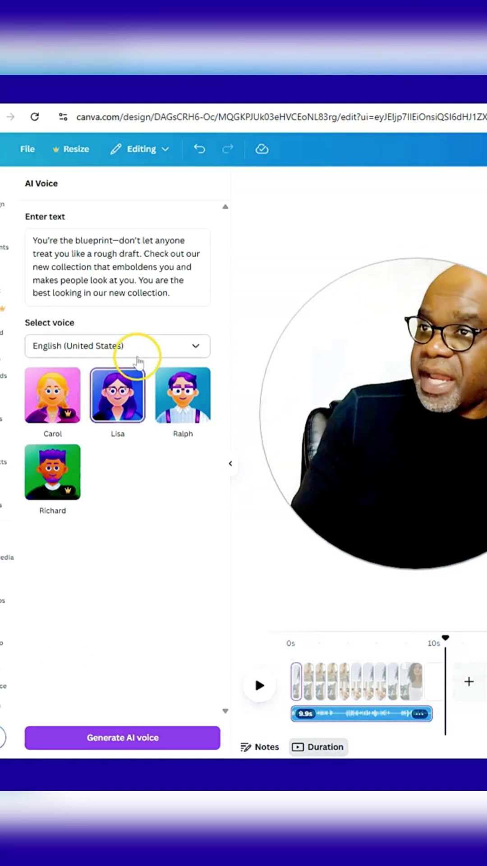
- Change the voice language to English (United Kingdom) and preview Henry's voice
left_click(182, 349)
scroll(97, 515, "down", 1)
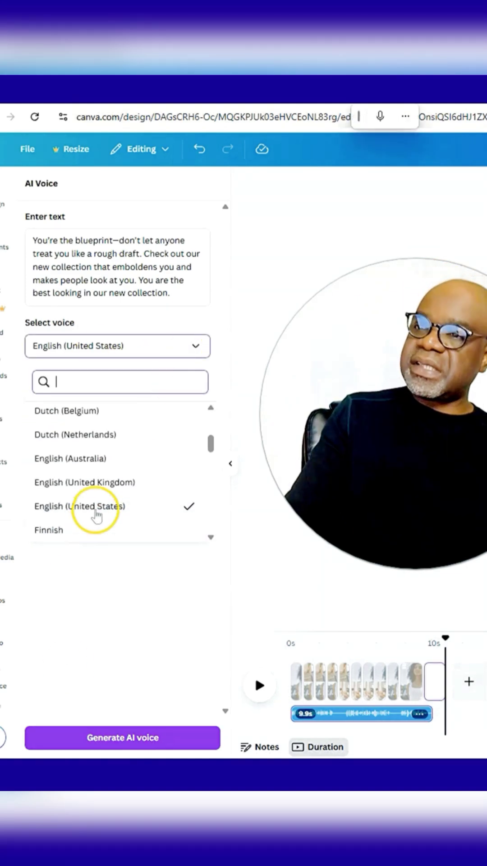
left_click(95, 508)
left_click(182, 345)
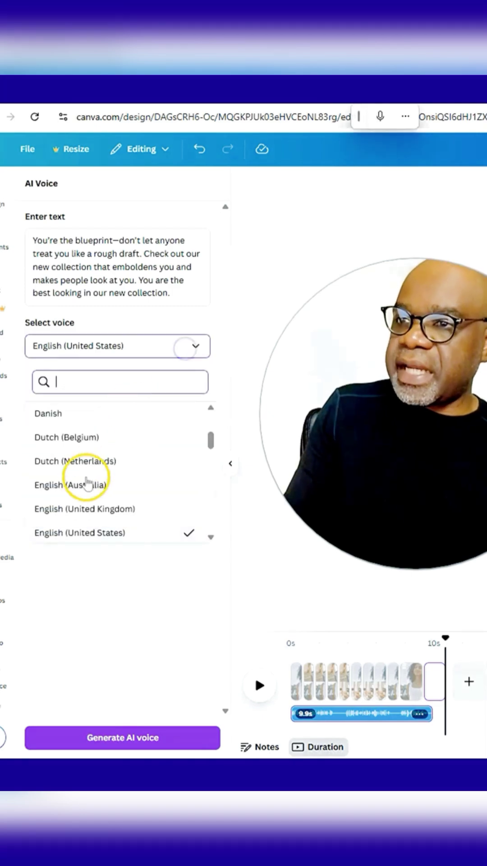
left_click(80, 508)
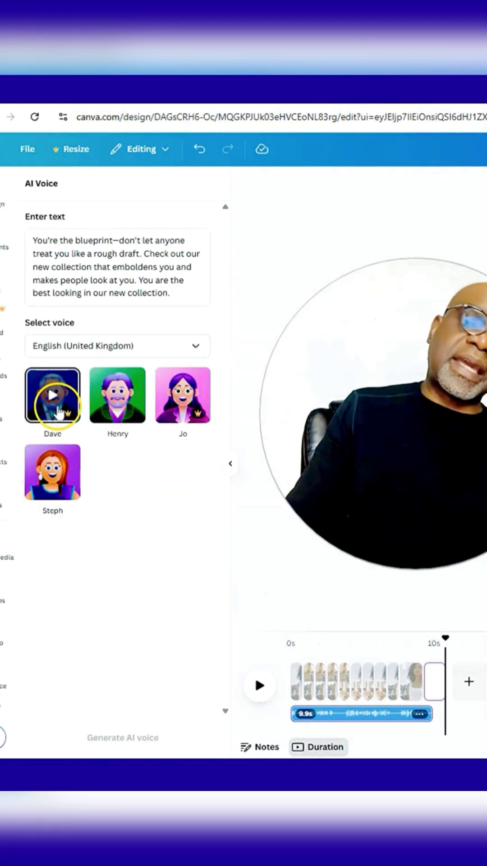
left_click(117, 395)
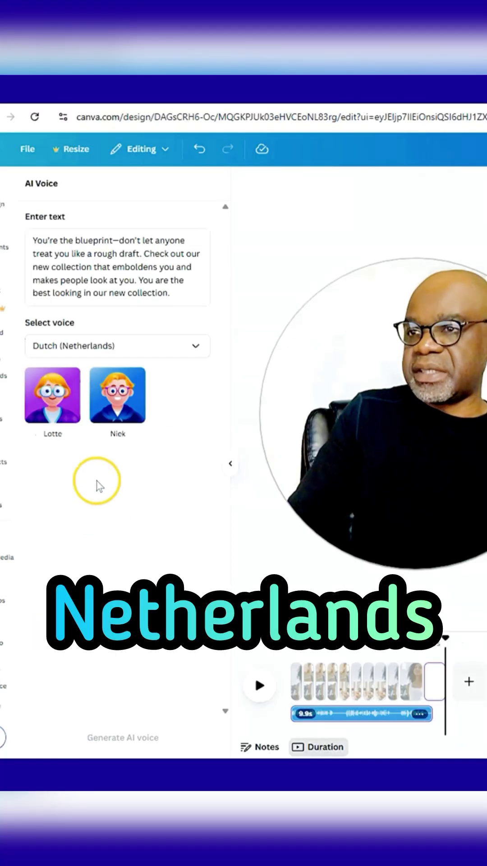
- Preview the Dutch voices Lotte and Niek, then the German voices Kai and Lena
left_click(53, 395)
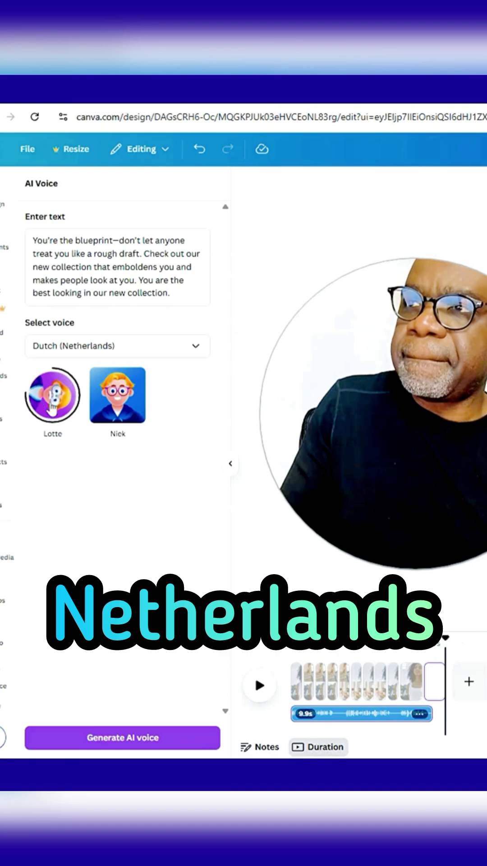
left_click(117, 395)
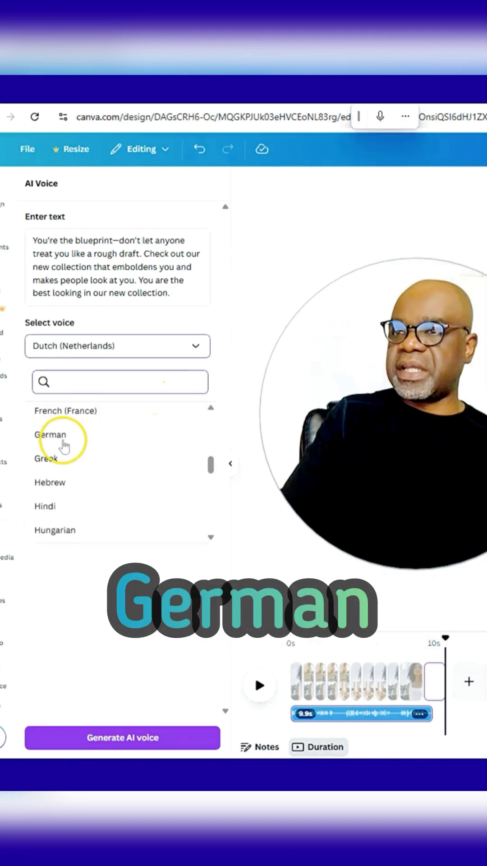
left_click(53, 396)
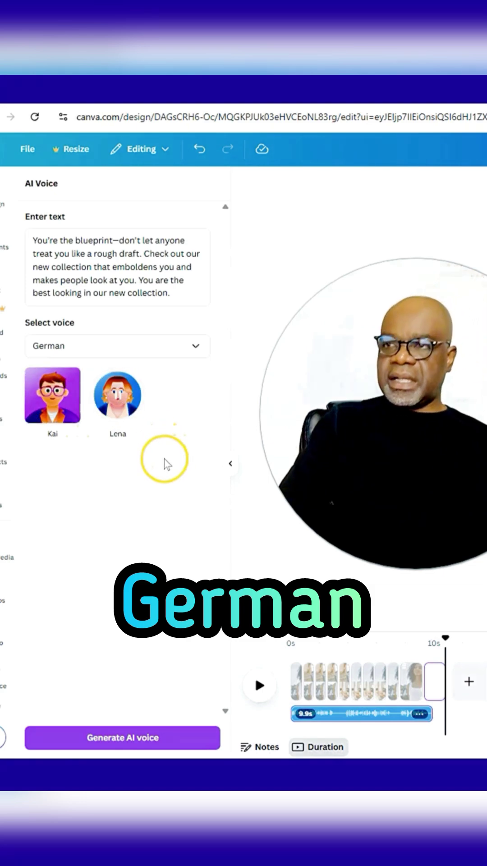
left_click(138, 399)
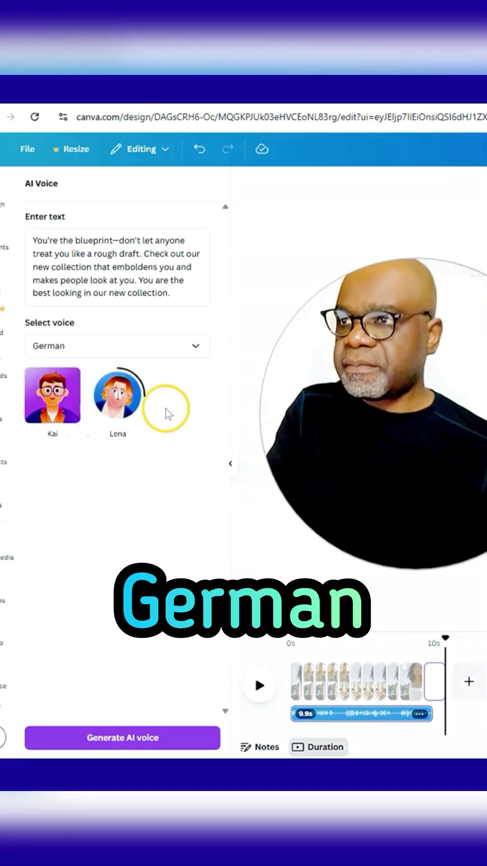
- Change the voice language to Italian and preview Elena and Marco
left_click(191, 348)
scroll(118, 479, "down", 3)
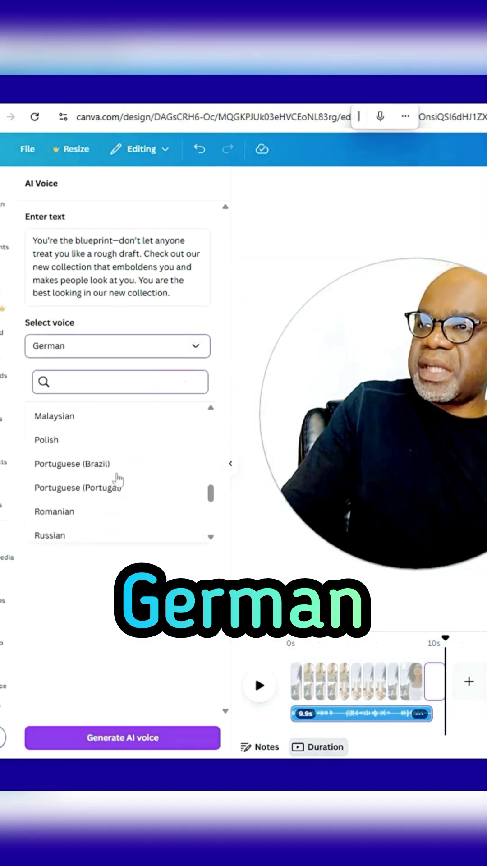
scroll(118, 479, "up", 2)
left_click(68, 410)
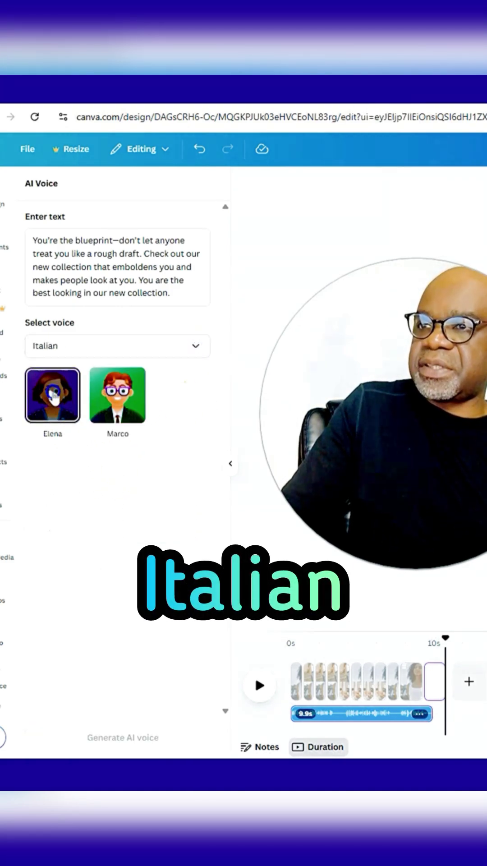
left_click(53, 395)
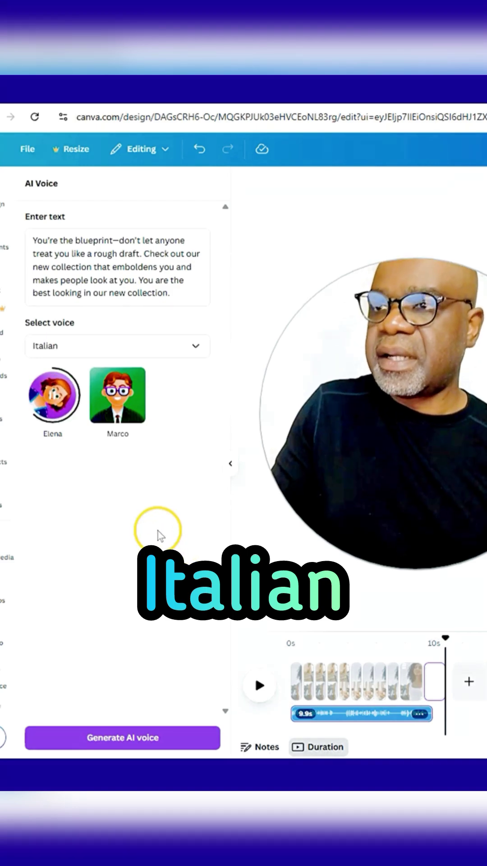
left_click(117, 396)
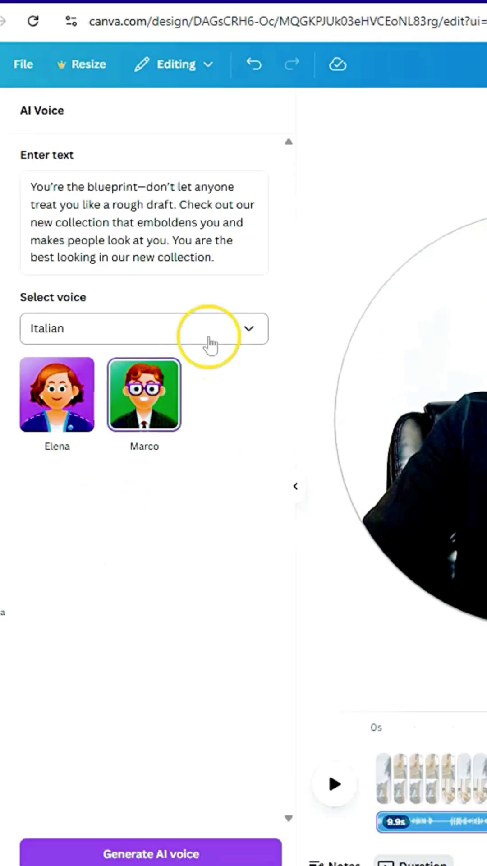
- Change the voice language to Slovak and preview Katarina's voice
left_click(210, 333)
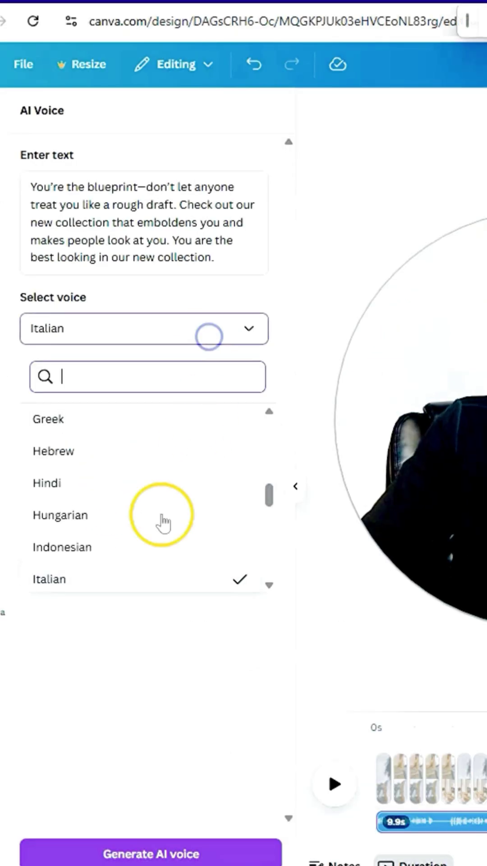
scroll(196, 515, "down", 3)
scroll(196, 528, "down", 3)
scroll(196, 528, "down", 2)
scroll(196, 514, "up", 1)
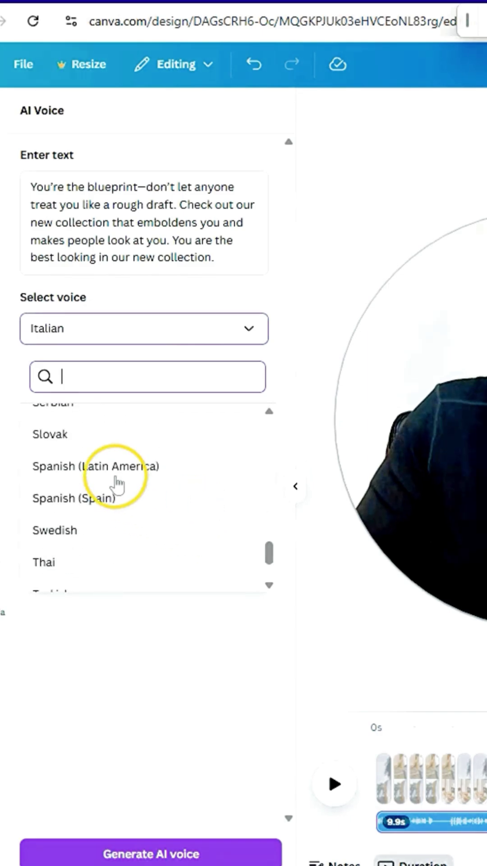
left_click(88, 440)
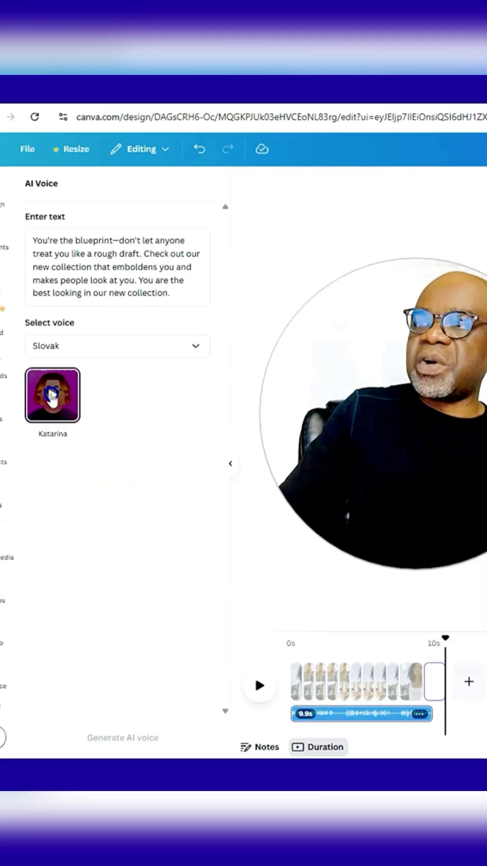
left_click(52, 394)
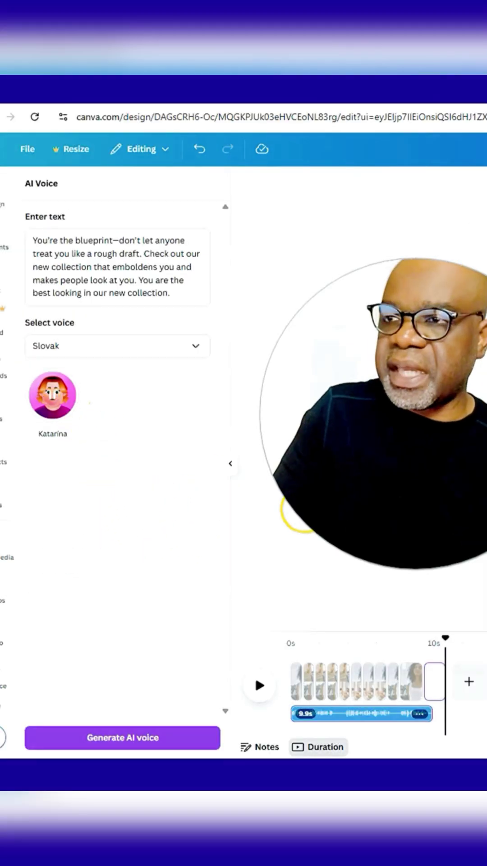
left_click(158, 350)
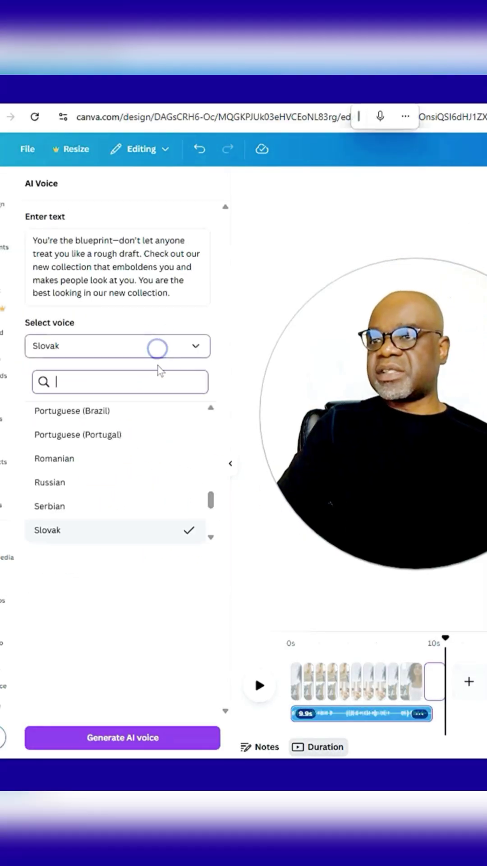
scroll(109, 500, "down", 3)
scroll(101, 514, "down", 3)
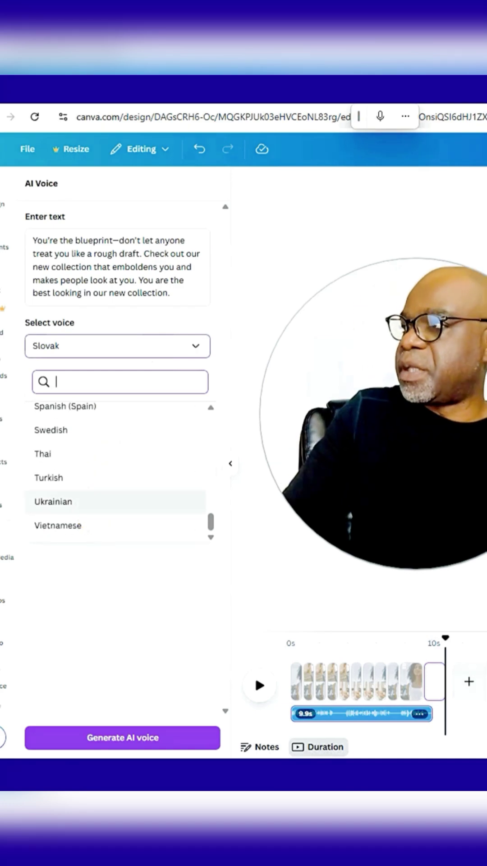